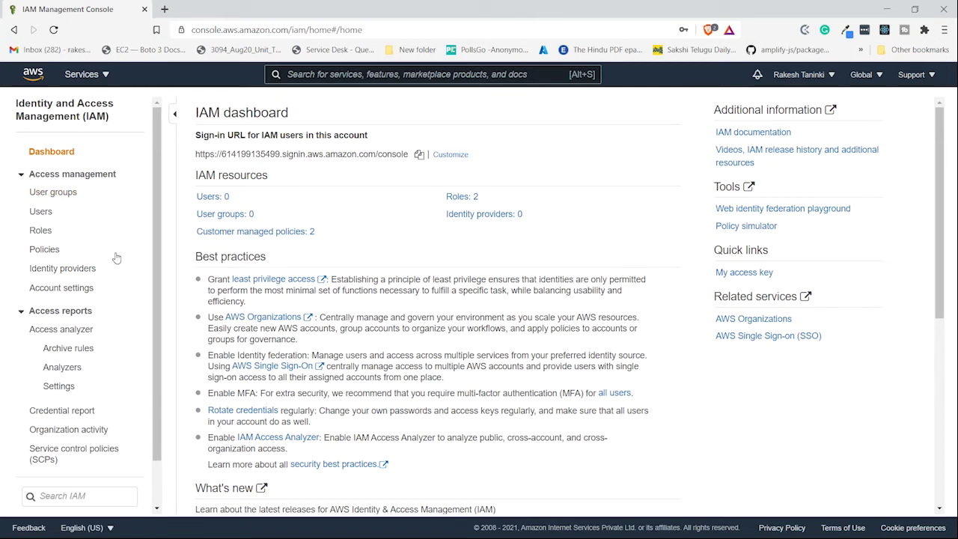
Start creating an IAM user group and name it db_team.
{"action": "left_click", "coordinate": [59, 195]}
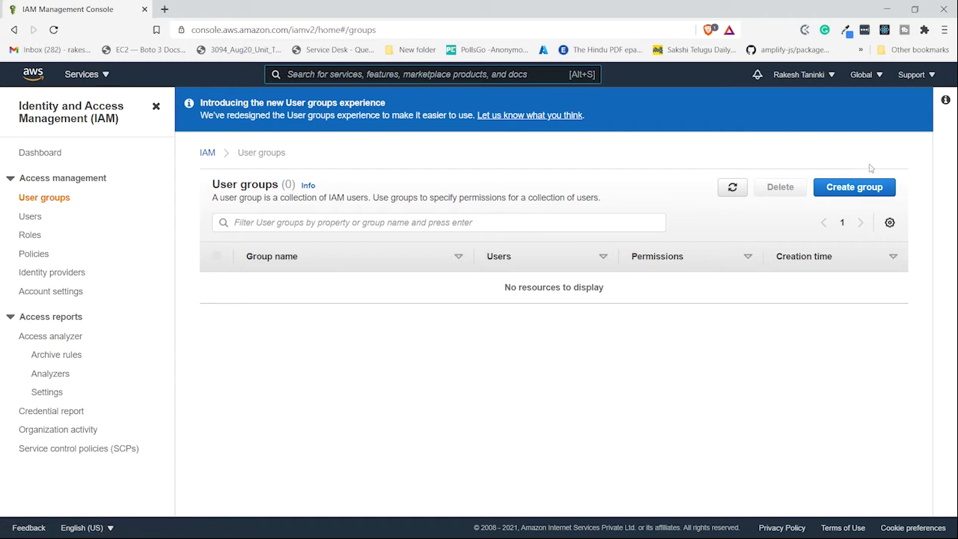
{"action": "left_click", "coordinate": [855, 187]}
{"action": "left_click", "coordinate": [359, 242]}
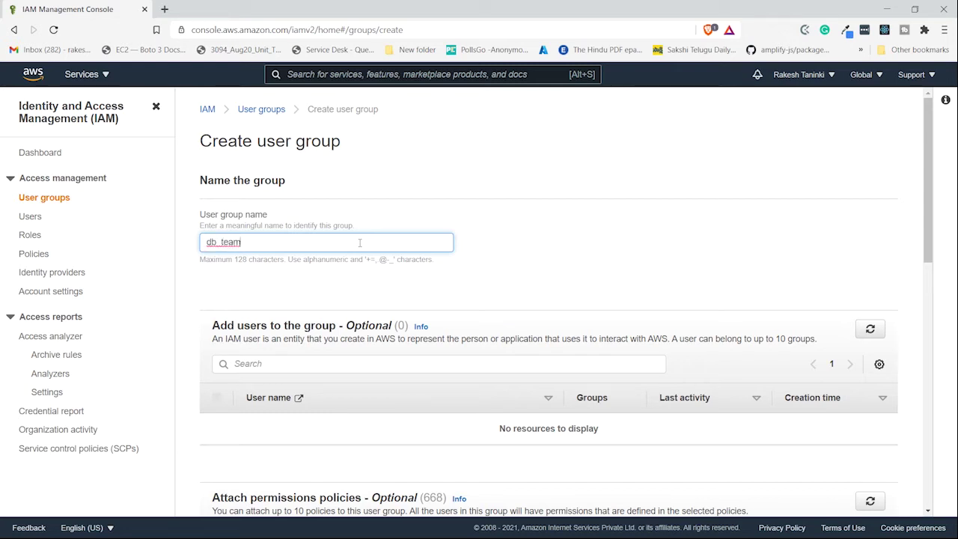
Examine the group form's optional sections for adding users and attaching permissions policies.
{"action": "scroll", "coordinate": [484, 277], "scroll_direction": "down", "scroll_amount": 3}
{"action": "scroll", "coordinate": [484, 277], "scroll_direction": "up", "scroll_amount": 2}
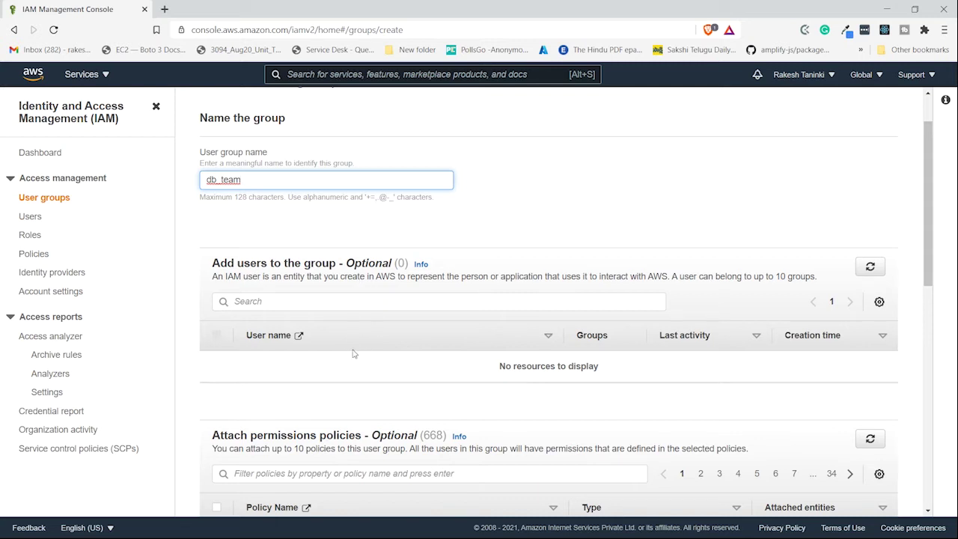
{"action": "left_click_drag", "start_coordinate": [343, 262], "coordinate": [380, 276]}
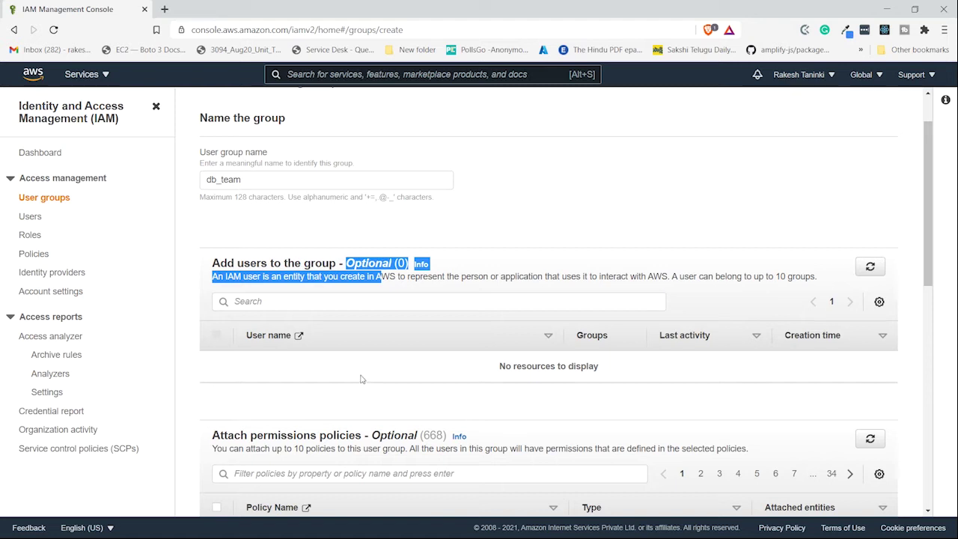
{"action": "scroll", "coordinate": [360, 379], "scroll_direction": "down", "scroll_amount": 4}
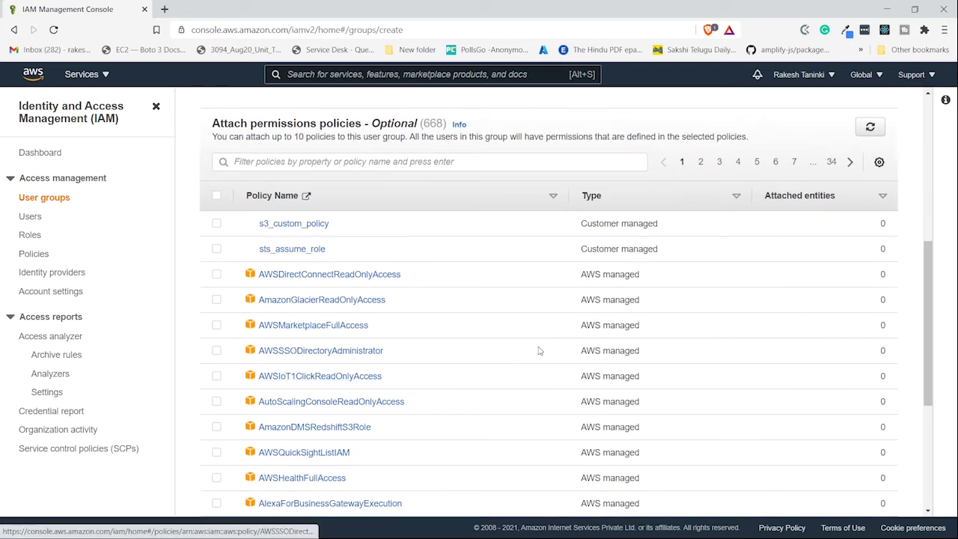
{"action": "scroll", "coordinate": [538, 350], "scroll_direction": "up", "scroll_amount": 2}
{"action": "left_click_drag", "start_coordinate": [219, 312], "coordinate": [292, 325]}
{"action": "left_click_drag", "start_coordinate": [356, 343], "coordinate": [709, 311]}
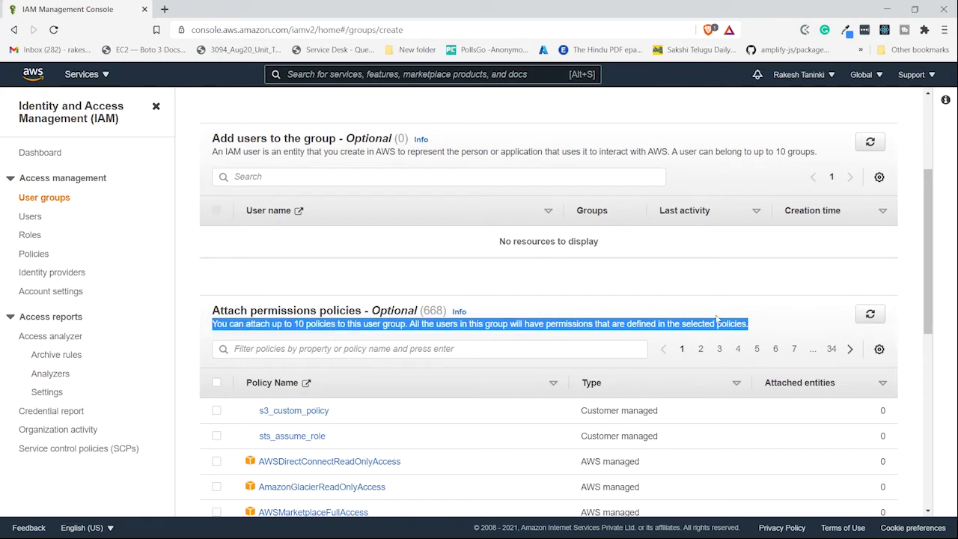
{"action": "left_click", "coordinate": [568, 320]}
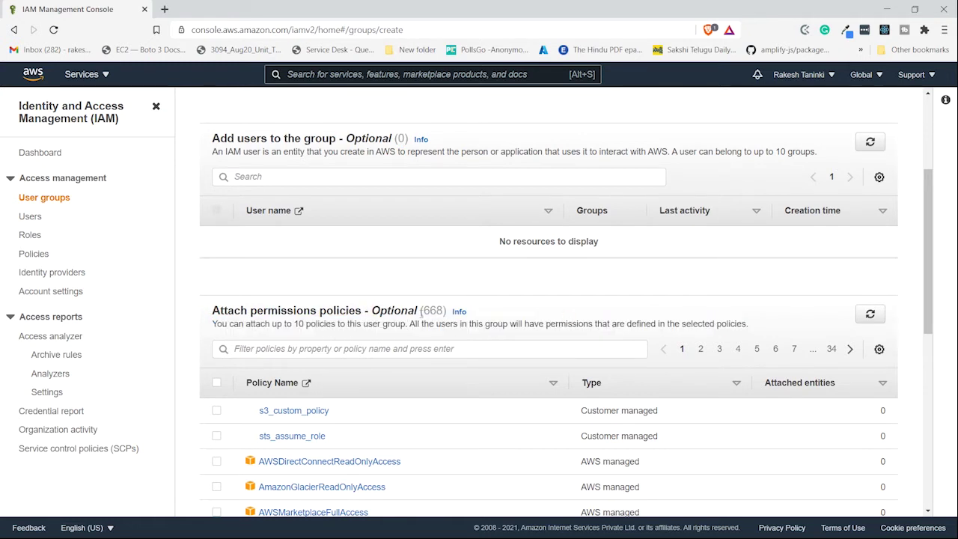
Filter the permissions policies by "s3ful" and select AmazonS3FullAccess for the group.
{"action": "scroll", "coordinate": [414, 312], "scroll_direction": "down", "scroll_amount": 1}
{"action": "left_click", "coordinate": [367, 282]}
{"action": "type", "text": "s3f"}
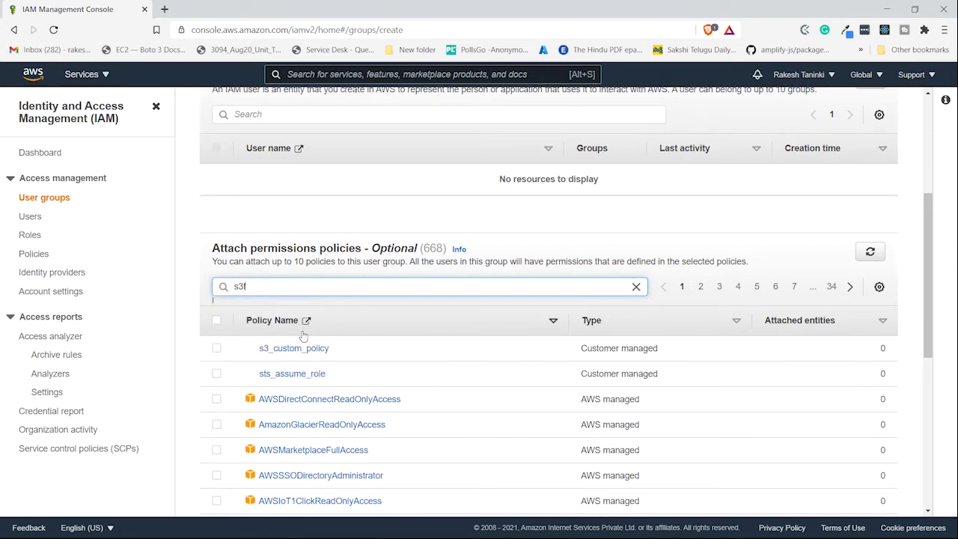
{"action": "type", "text": "ul"}
{"action": "key", "text": "Return"}
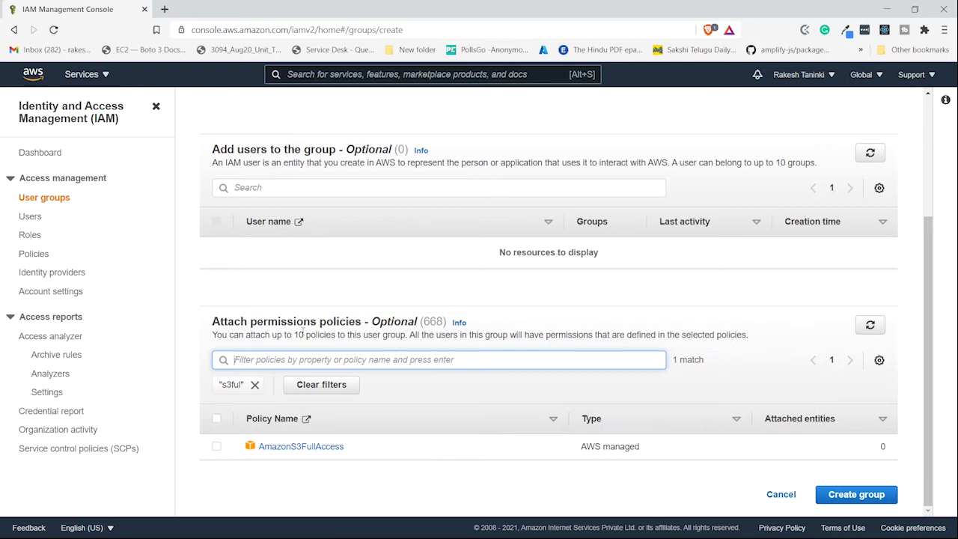
{"action": "left_click", "coordinate": [216, 446]}
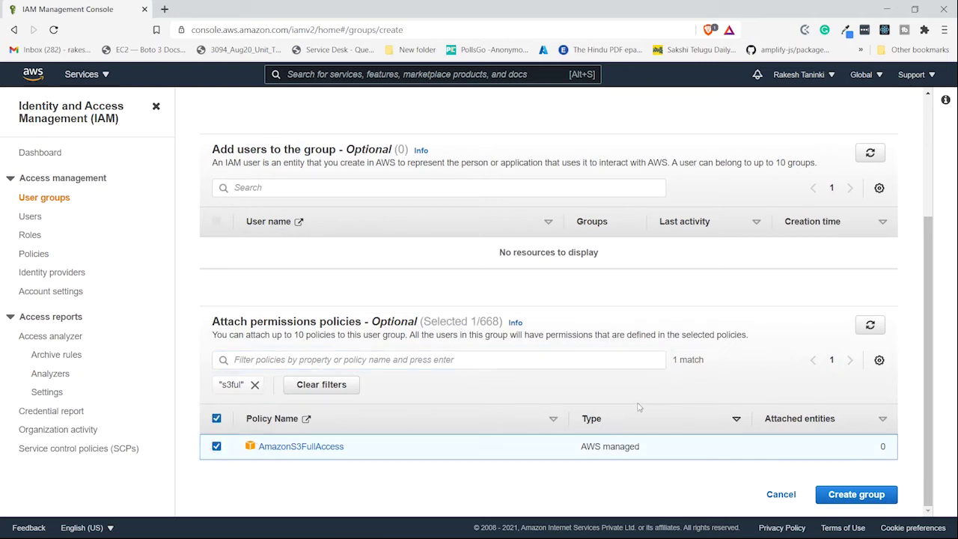
Create the db_team group with the selected policy and dismiss the creation notice.
{"action": "right_click", "coordinate": [847, 490]}
{"action": "left_click", "coordinate": [848, 492]}
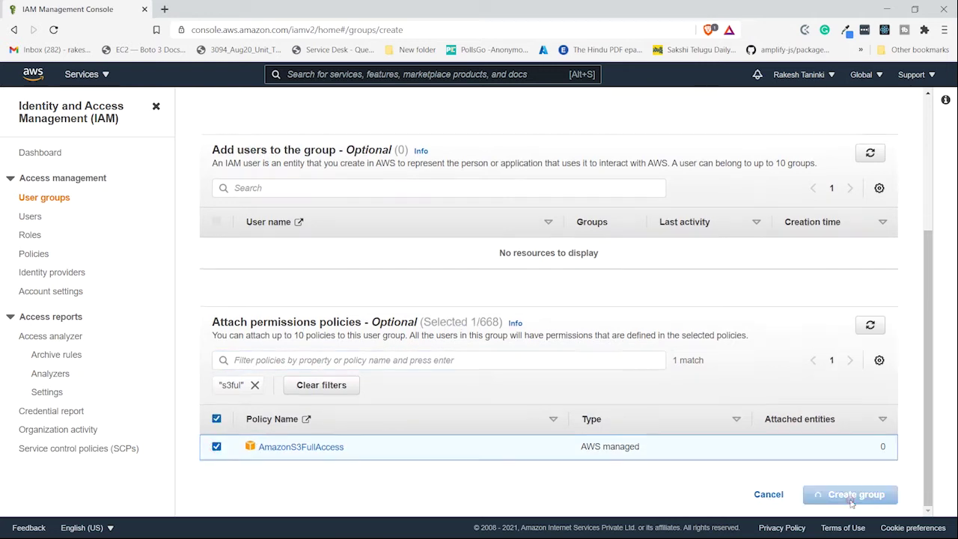
{"action": "left_click", "coordinate": [855, 494]}
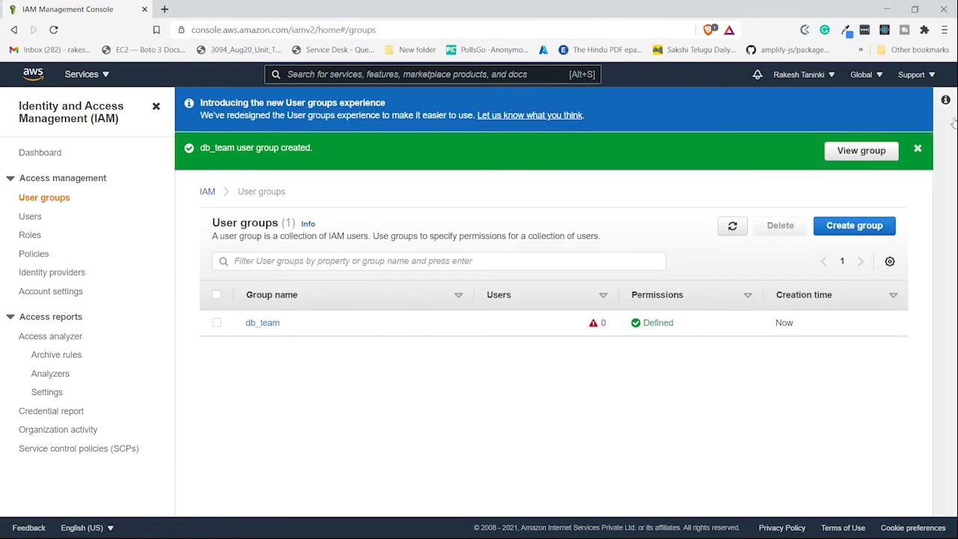
{"action": "left_click", "coordinate": [917, 151]}
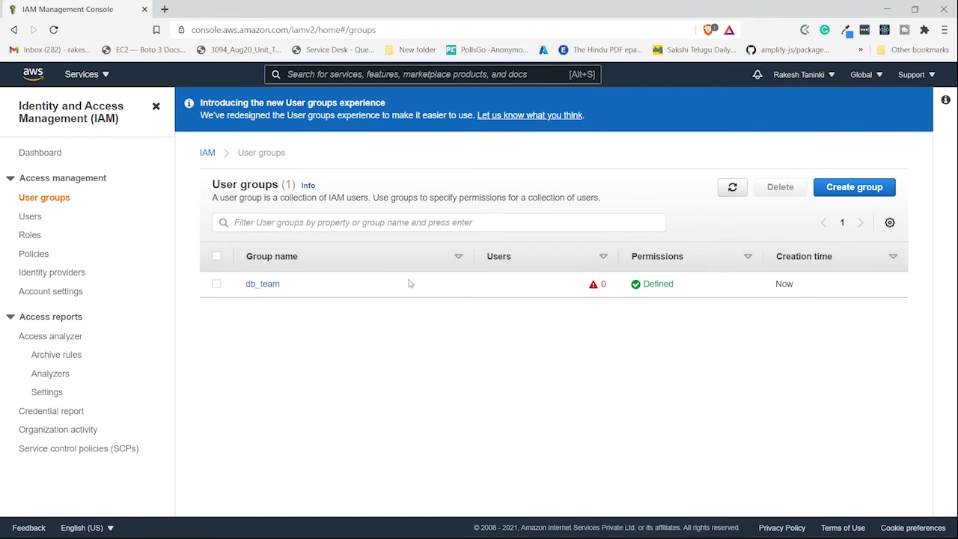
Inspect the db_team group's attached permissions policies and the choices for adding more permissions.
{"action": "left_click", "coordinate": [260, 285]}
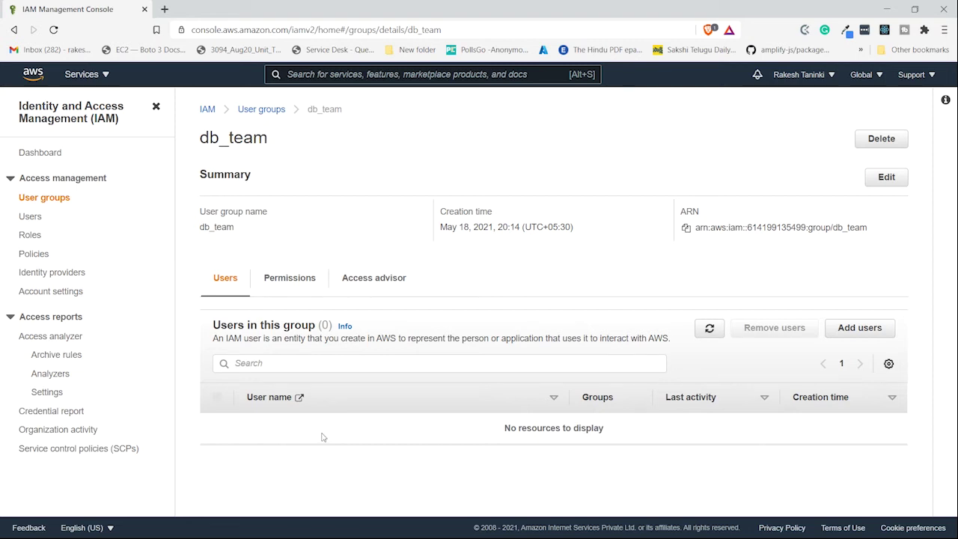
{"action": "left_click", "coordinate": [274, 279]}
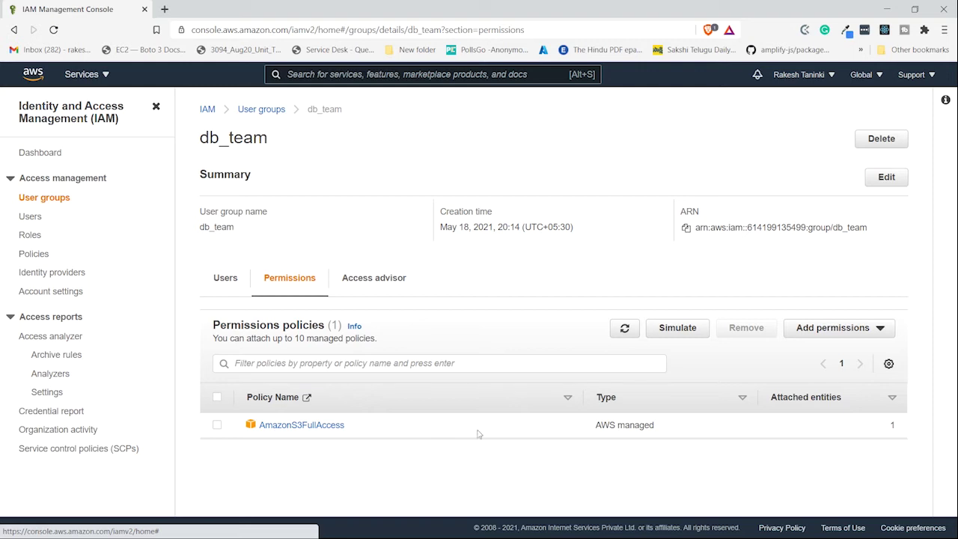
{"action": "left_click", "coordinate": [841, 336]}
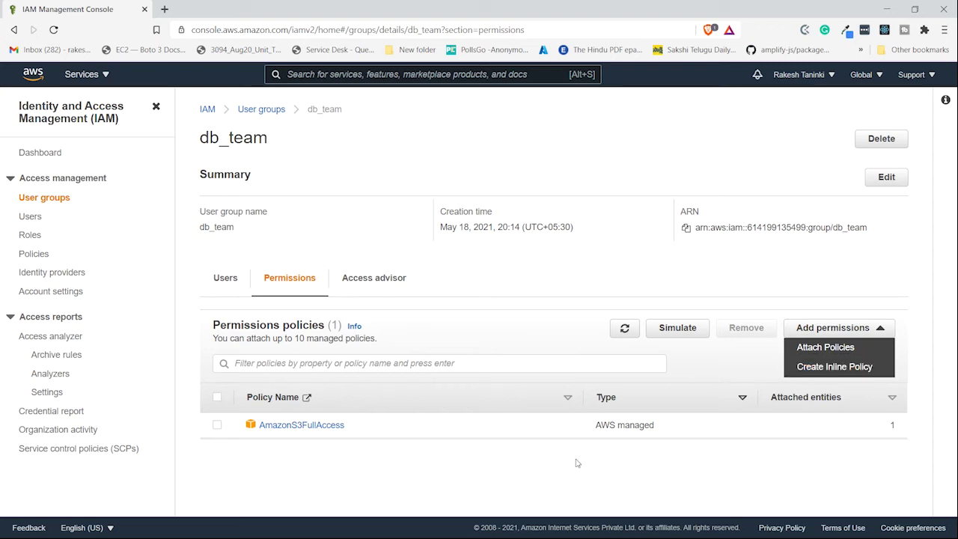
{"action": "left_click", "coordinate": [472, 461]}
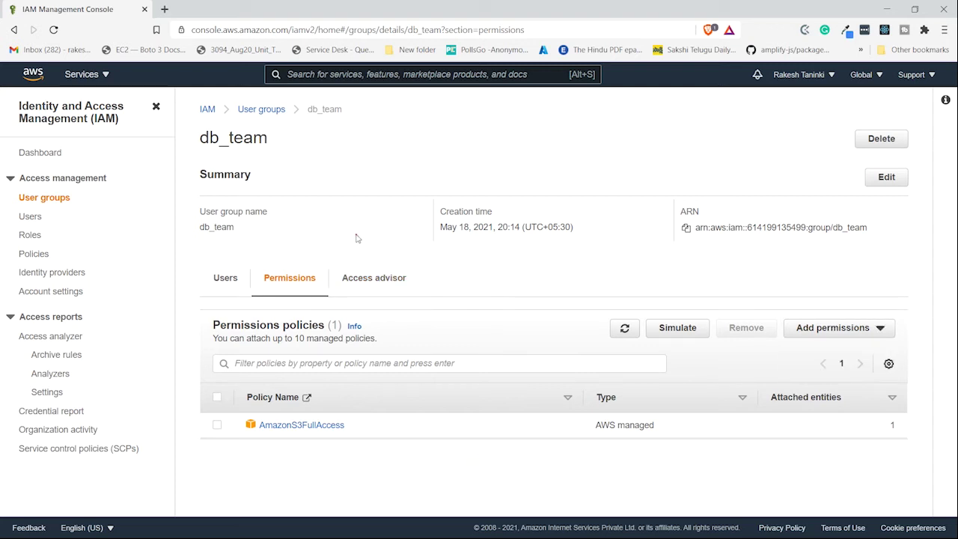
Start adding an IAM user and set the user name to db_group_user_1.
{"action": "left_click", "coordinate": [30, 218]}
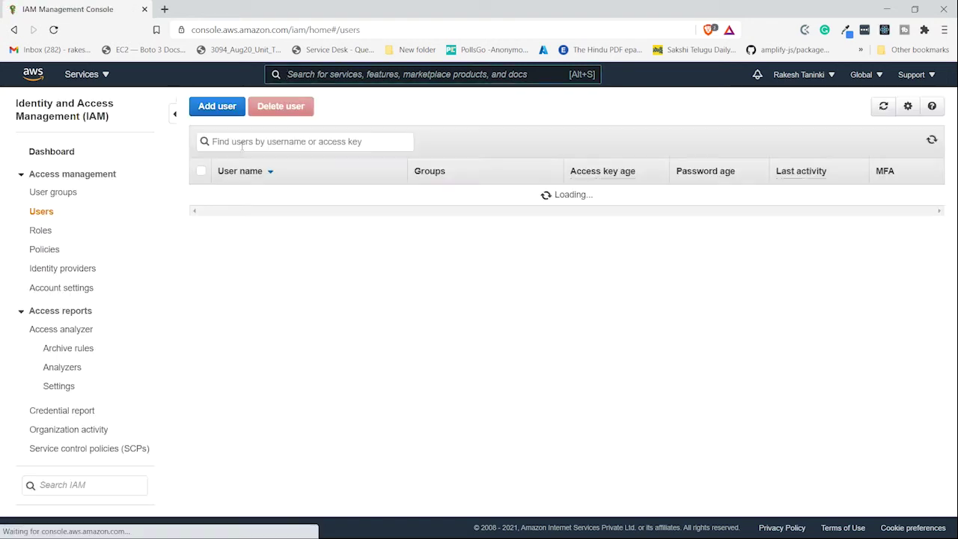
{"action": "left_click", "coordinate": [226, 110]}
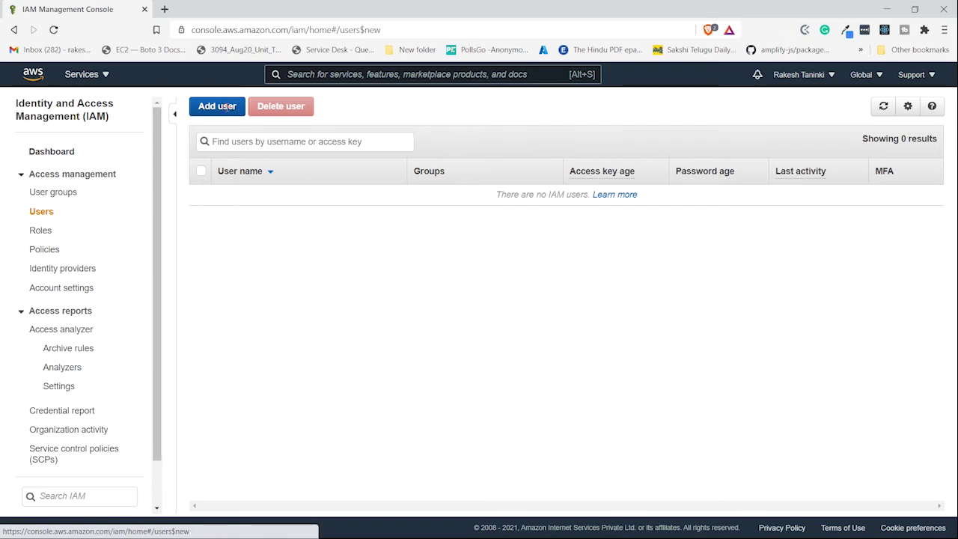
{"action": "left_click", "coordinate": [413, 199]}
{"action": "type", "text": "db_group"}
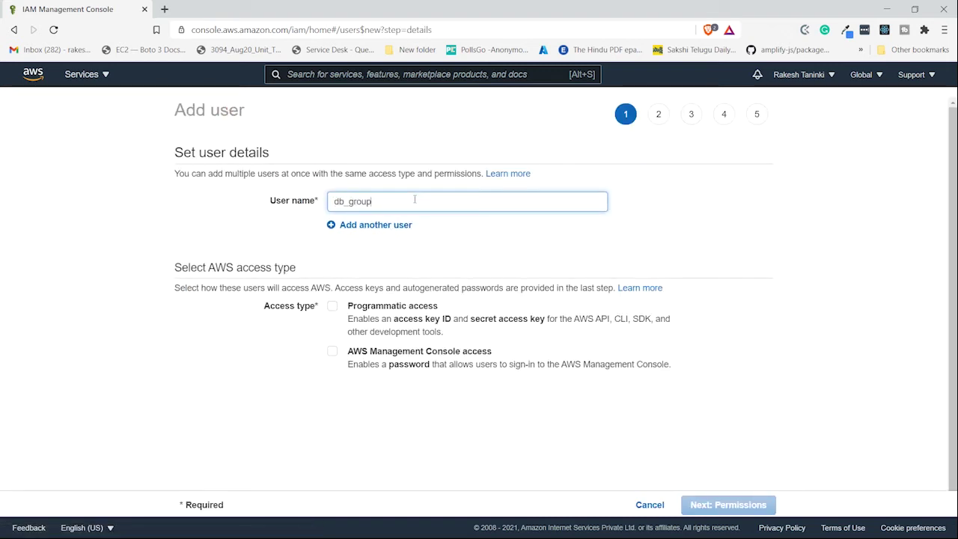
{"action": "type", "text": "_user_1"}
Grant the user AWS Management Console access with an autogenerated password, turn off the required password reset, and proceed to permissions.
{"action": "left_click", "coordinate": [369, 350]}
{"action": "scroll", "coordinate": [385, 374], "scroll_direction": "down", "scroll_amount": 1}
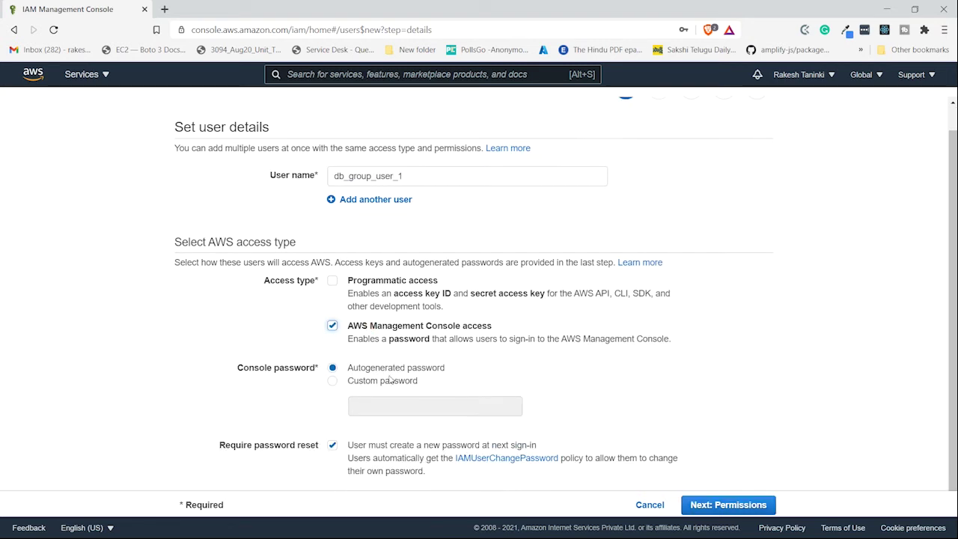
{"action": "left_click", "coordinate": [361, 448]}
{"action": "left_click", "coordinate": [706, 505]}
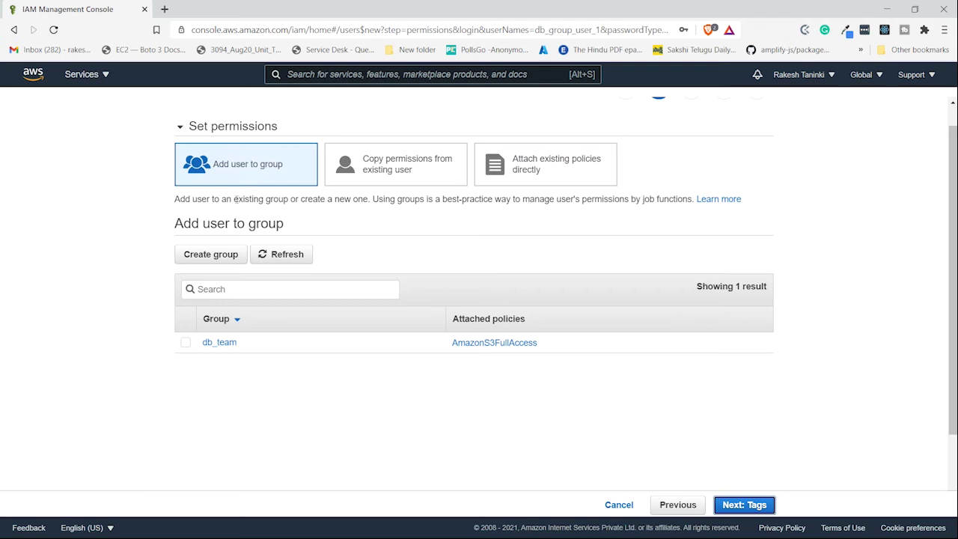
Add the user to the db_team group, leave the tags empty, and create the user.
{"action": "left_click", "coordinate": [184, 342]}
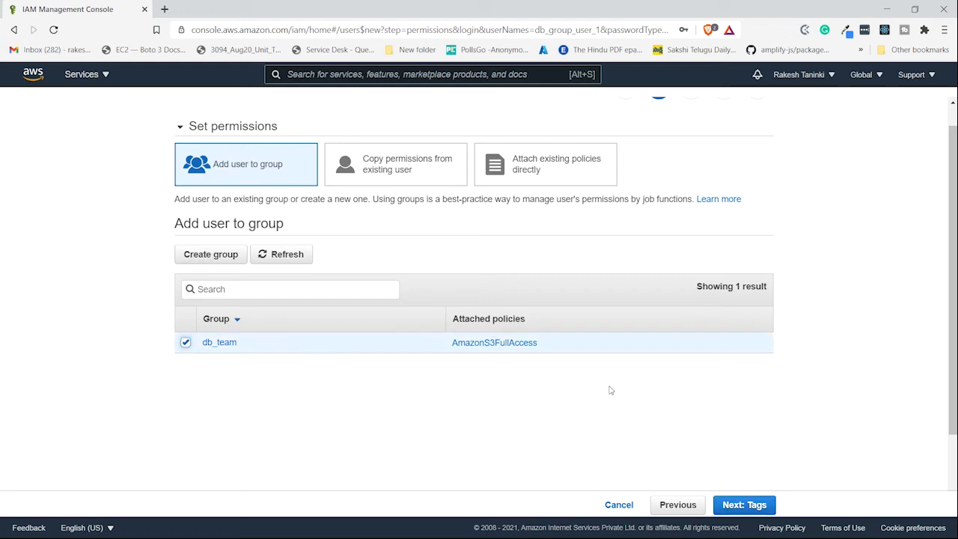
{"action": "left_click", "coordinate": [743, 507]}
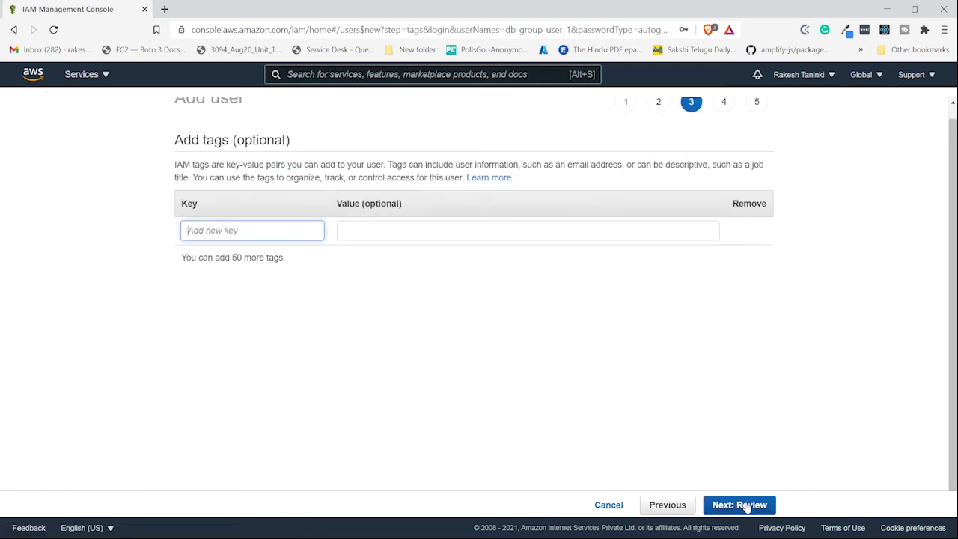
{"action": "left_click", "coordinate": [741, 506]}
{"action": "left_click", "coordinate": [750, 507]}
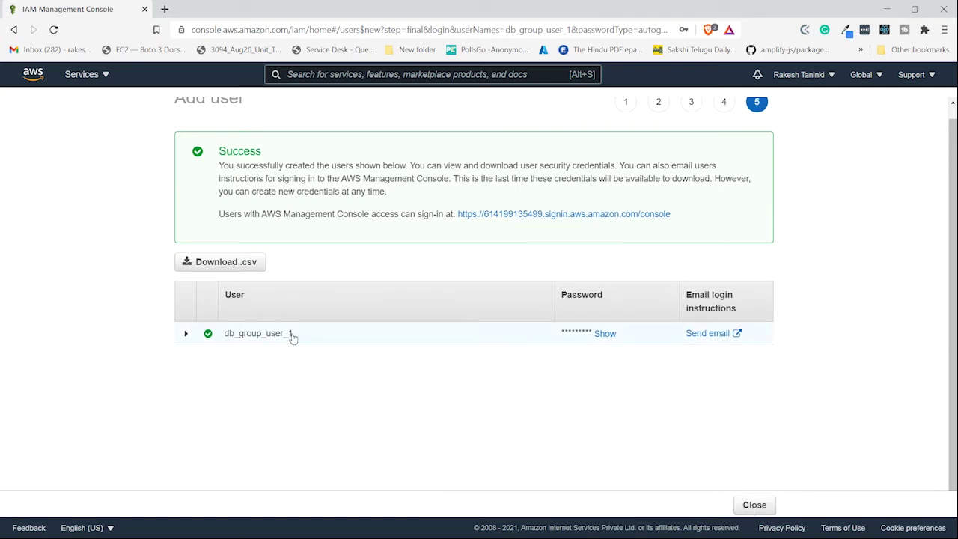
Copy the user name db_group_user_1 and enter it as the IAM user name on the private window's AWS sign-in page.
{"action": "left_click_drag", "start_coordinate": [290, 332], "coordinate": [226, 341]}
{"action": "key", "text": "ctrl+c"}
{"action": "key", "text": "alt+Tab"}
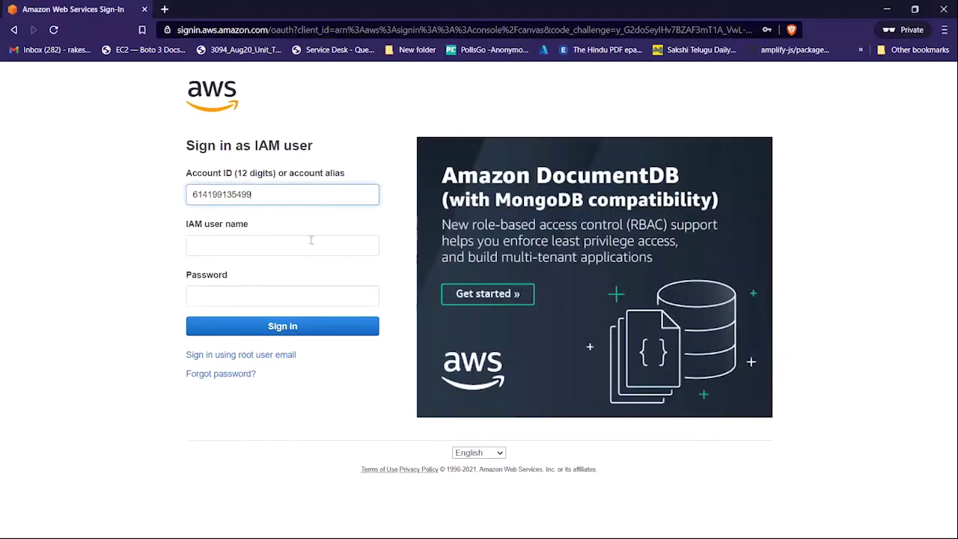
{"action": "left_click", "coordinate": [284, 243]}
{"action": "key", "text": "ctrl+v"}
Copy the user's generated password into the sign-in page's password field, sign in, and check the account identity.
{"action": "key", "text": "alt+Tab"}
{"action": "double_click", "coordinate": [602, 333]}
{"action": "key", "text": "ctrl+c"}
{"action": "key", "text": "alt+Tab"}
{"action": "left_click", "coordinate": [344, 294]}
{"action": "key", "text": "ctrl+v"}
{"action": "left_click", "coordinate": [296, 321]}
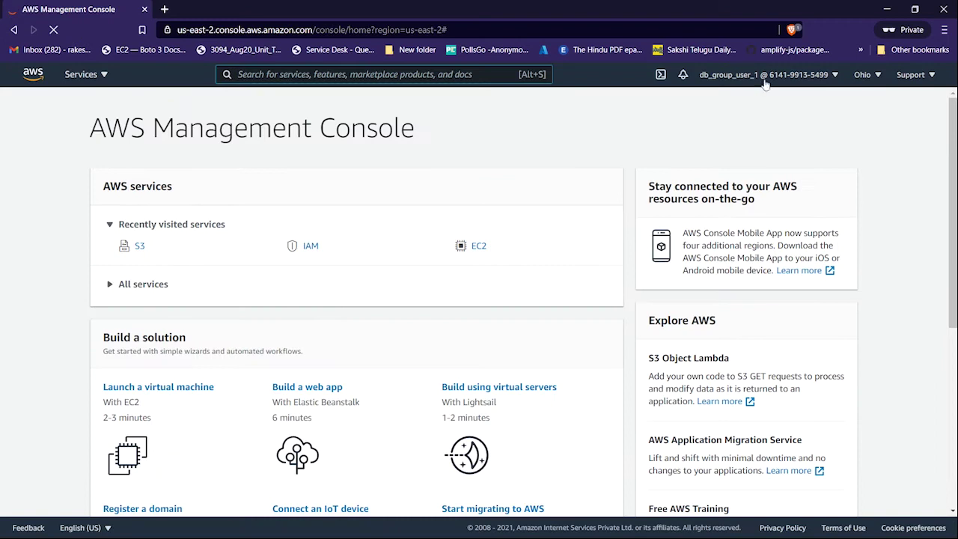
{"action": "left_click", "coordinate": [765, 75]}
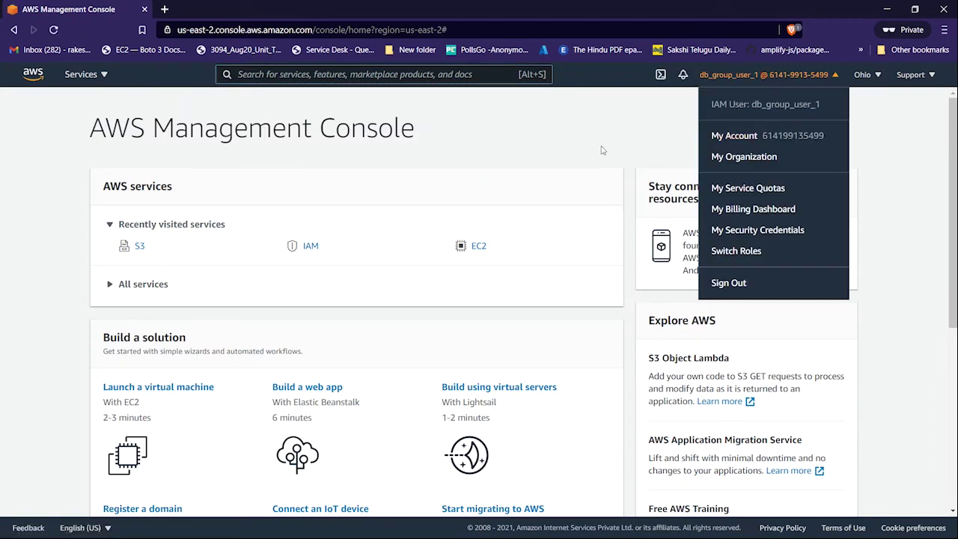
{"action": "left_click", "coordinate": [576, 131]}
Return to the administrator's IAM window, close the add-user wizard, and examine db_group_user_1's permissions.
{"action": "key", "text": "alt+Tab"}
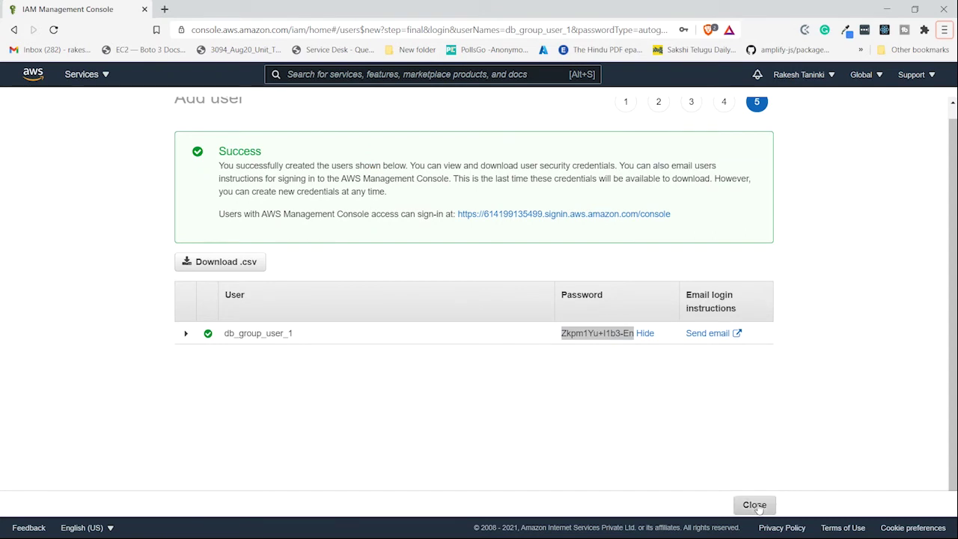
{"action": "left_click", "coordinate": [754, 505]}
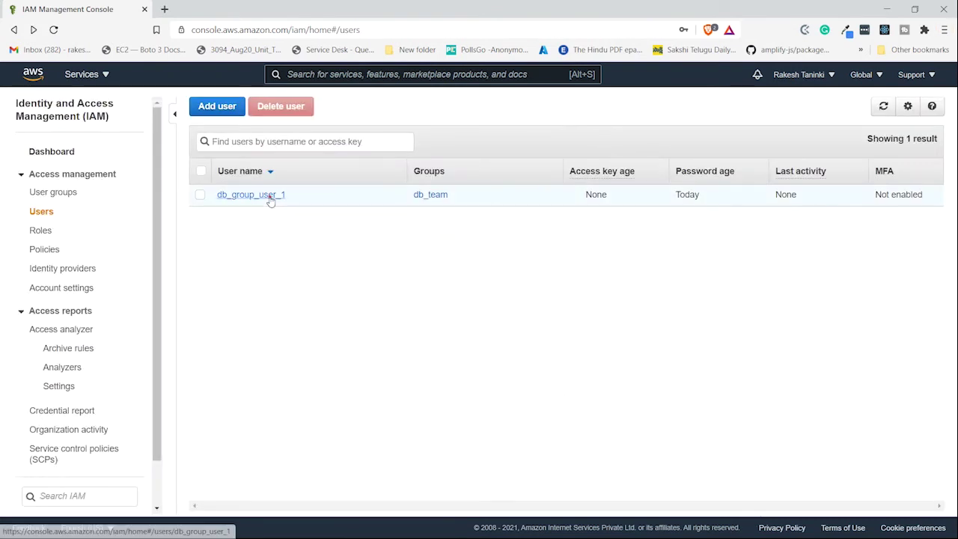
{"action": "left_click", "coordinate": [267, 194]}
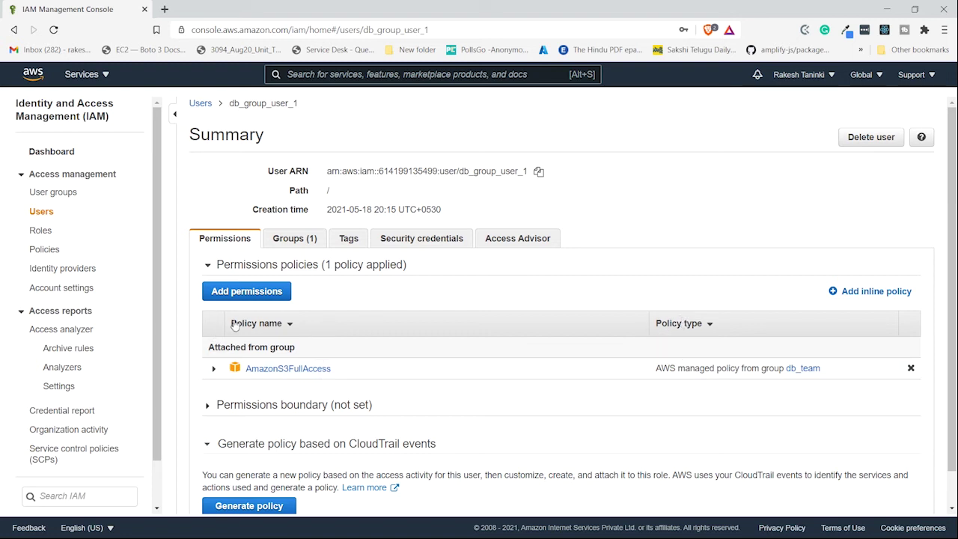
Switch to the private window signed in as db_group_user_1 and open the S3 bucket list.
{"action": "key", "text": "alt+Tab"}
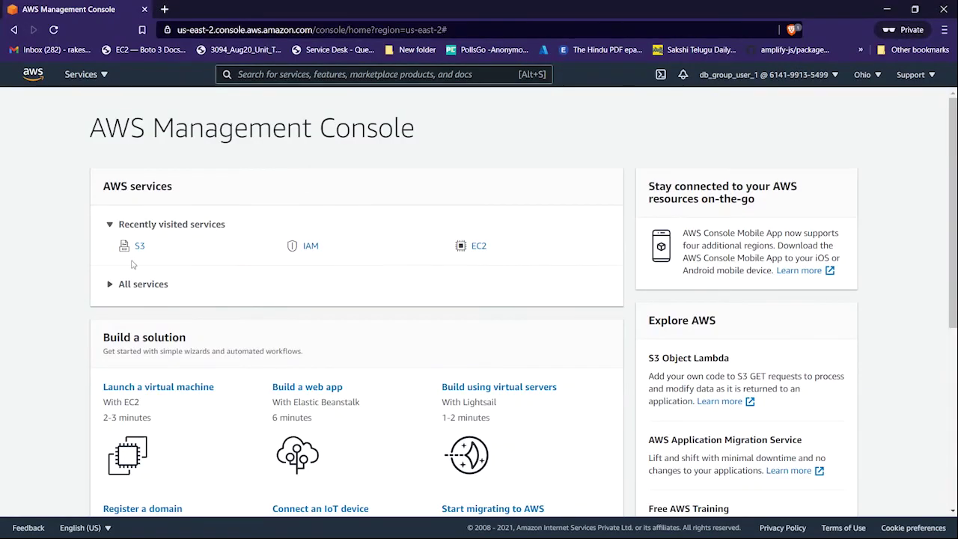
{"action": "left_click", "coordinate": [139, 247]}
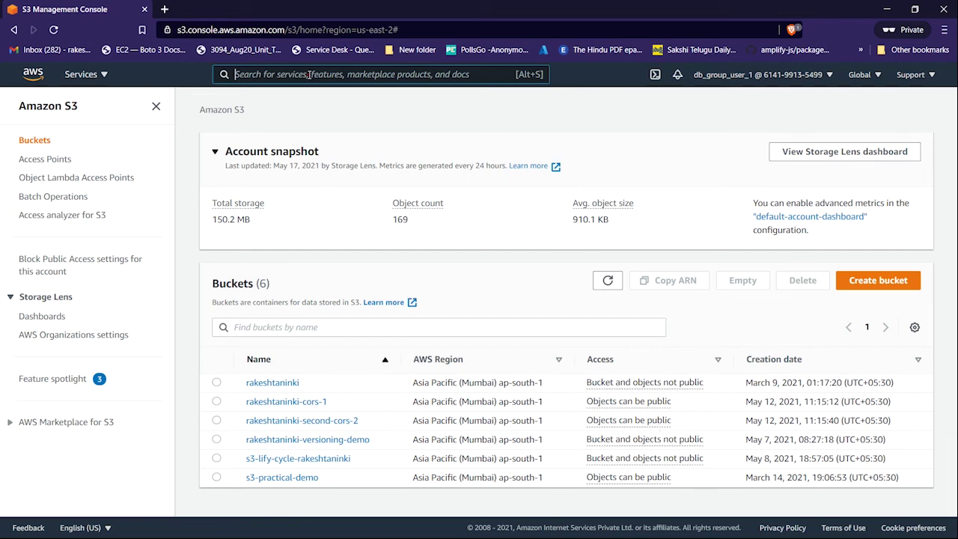
Search for the IAM service as db_group_user_1, open it in a new tab, and examine the access messages on its dashboard.
{"action": "type", "text": "iam"}
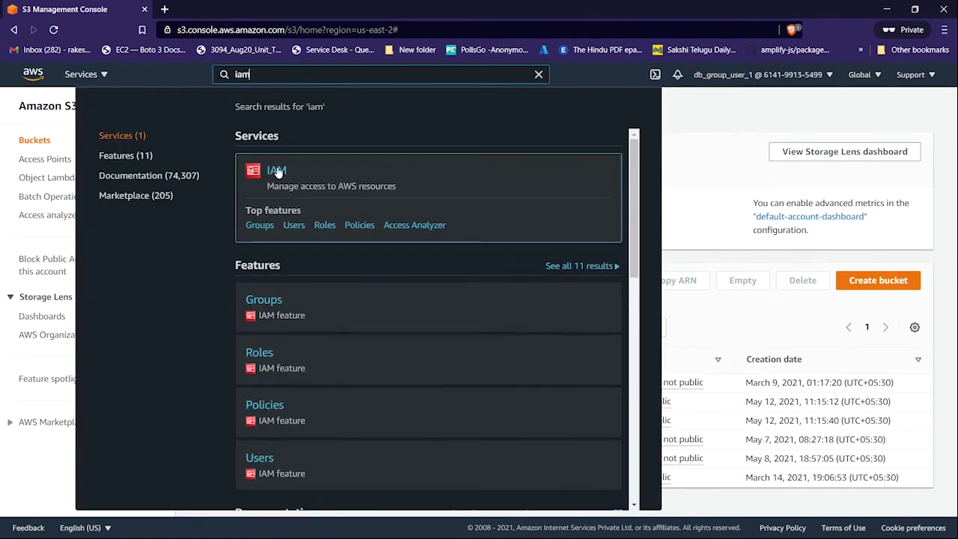
{"action": "middle_click", "coordinate": [276, 170]}
{"action": "left_click", "coordinate": [97, 76]}
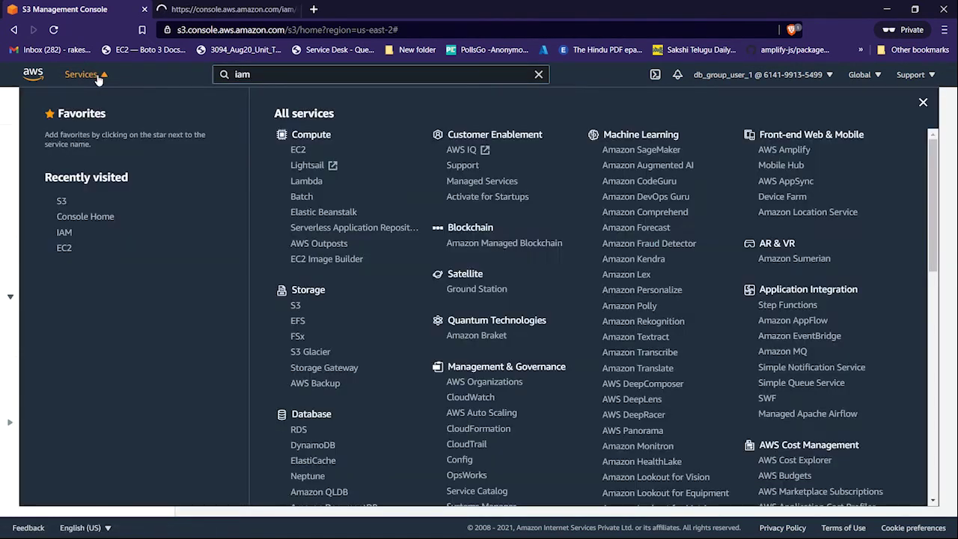
{"action": "left_click", "coordinate": [97, 75]}
{"action": "left_click", "coordinate": [232, 6]}
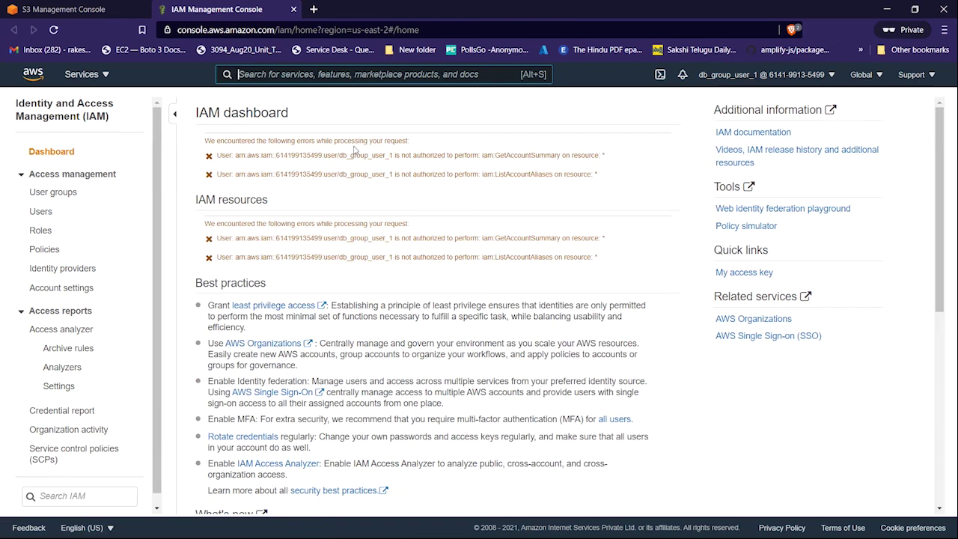
{"action": "left_click_drag", "start_coordinate": [205, 140], "coordinate": [411, 141]}
{"action": "left_click", "coordinate": [373, 173]}
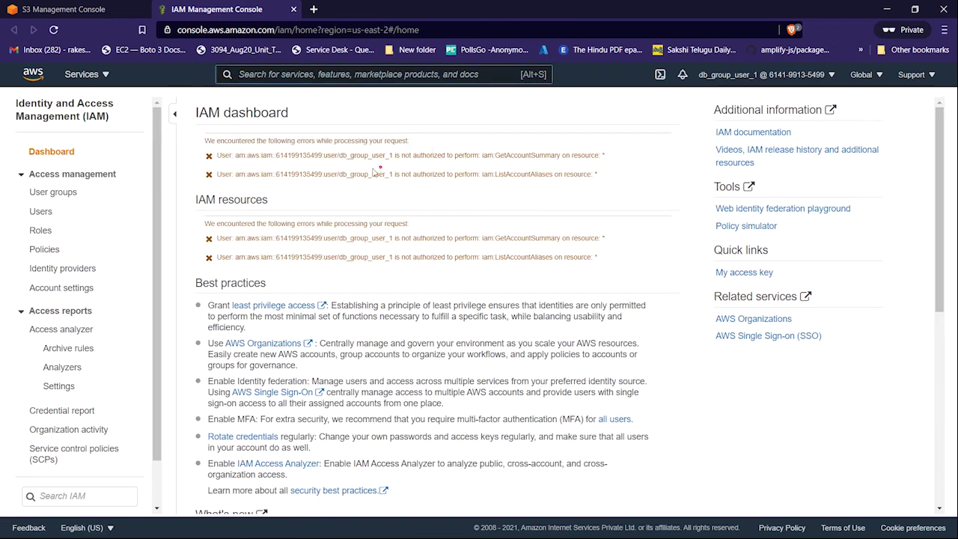
Return to the administrator's IAM window and open the policy attachment page from the db_team user group's permissions.
{"action": "key", "text": "alt+Tab"}
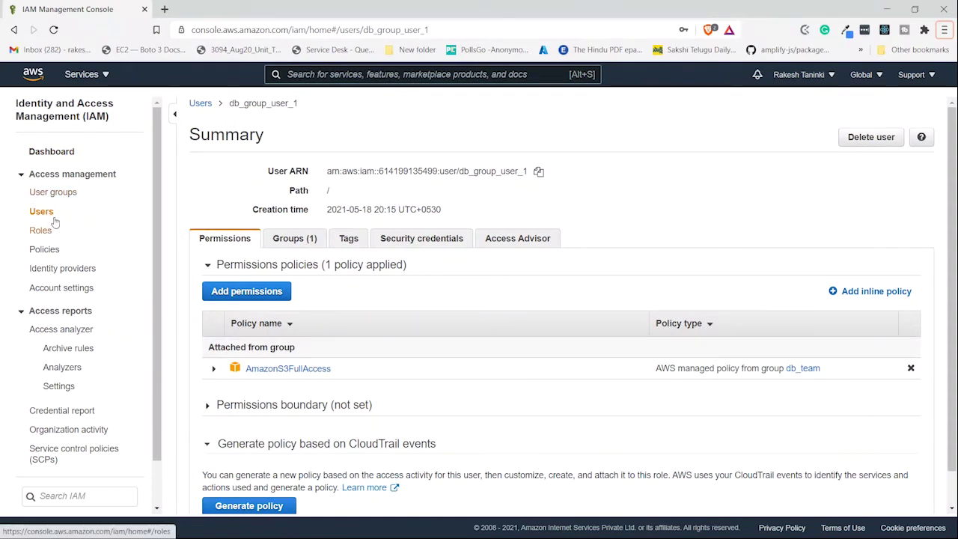
{"action": "left_click", "coordinate": [62, 193]}
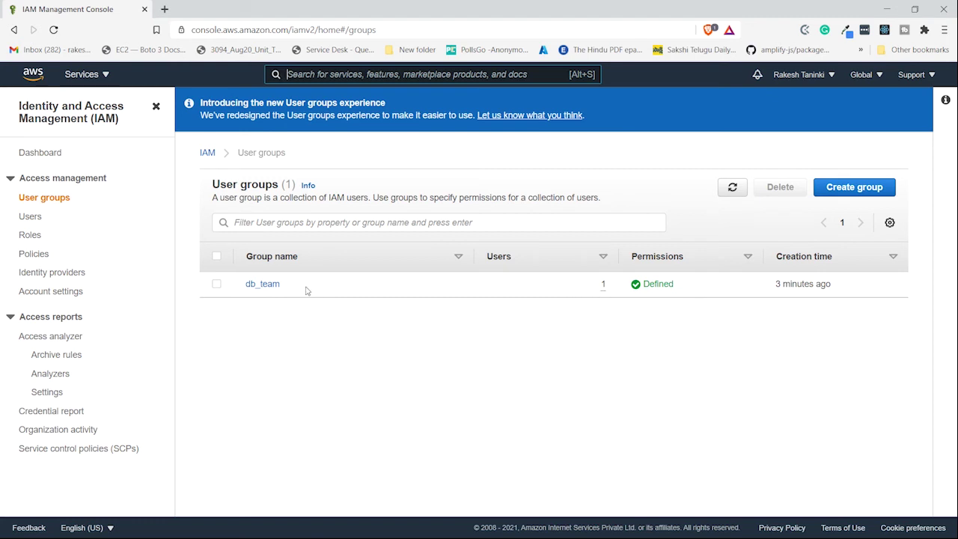
{"action": "left_click", "coordinate": [263, 285]}
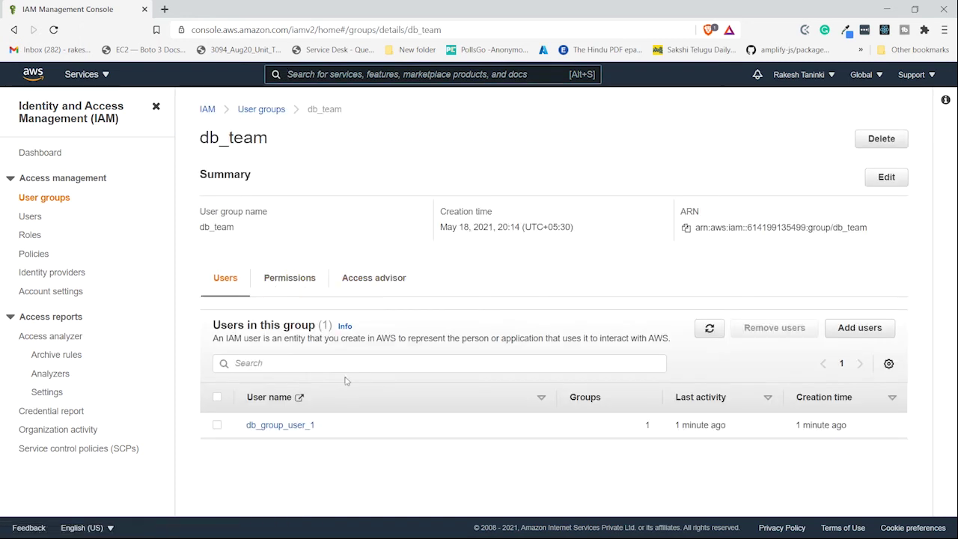
{"action": "left_click", "coordinate": [288, 276]}
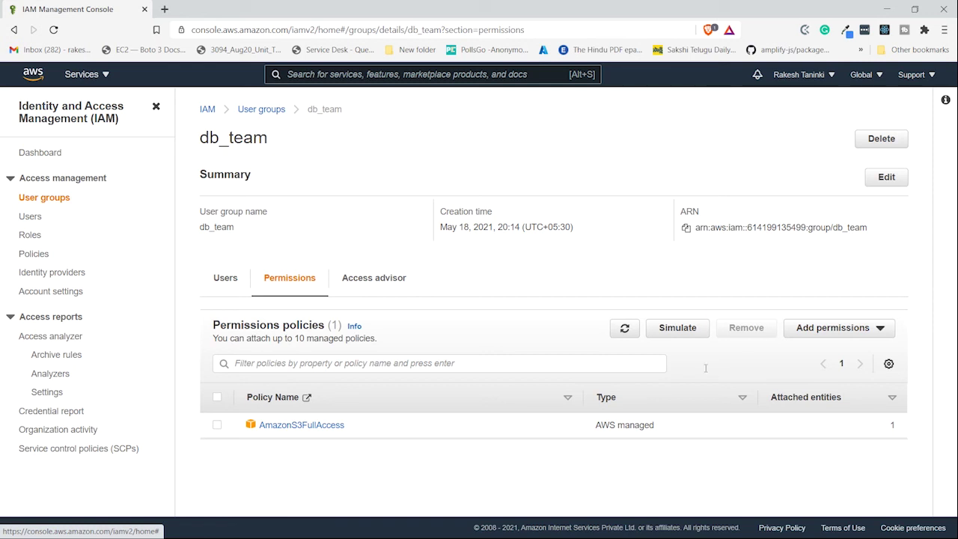
{"action": "left_click", "coordinate": [839, 338]}
{"action": "left_click", "coordinate": [802, 347]}
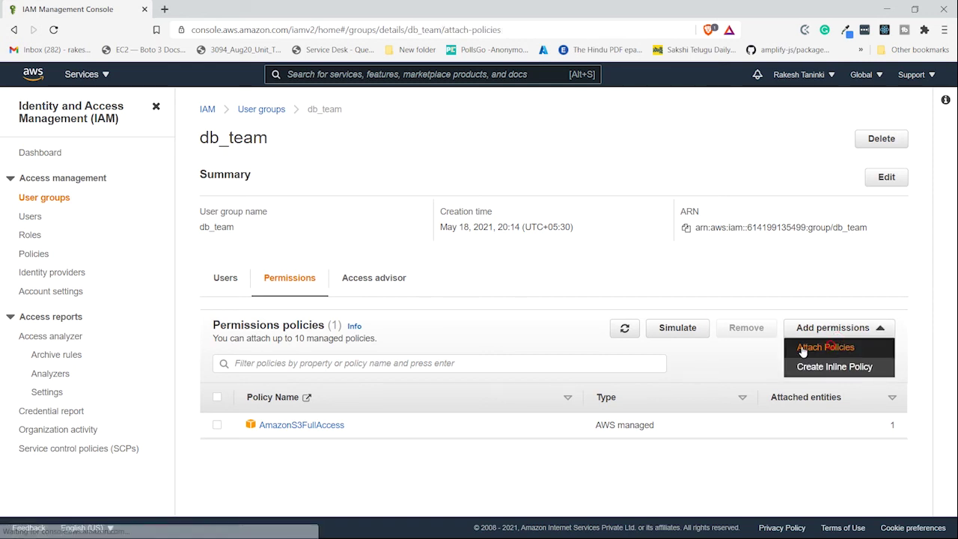
Filter the policies by "iam", attach IAMFullAccess to the db_team group, and return to the user groups list.
{"action": "left_click", "coordinate": [365, 263]}
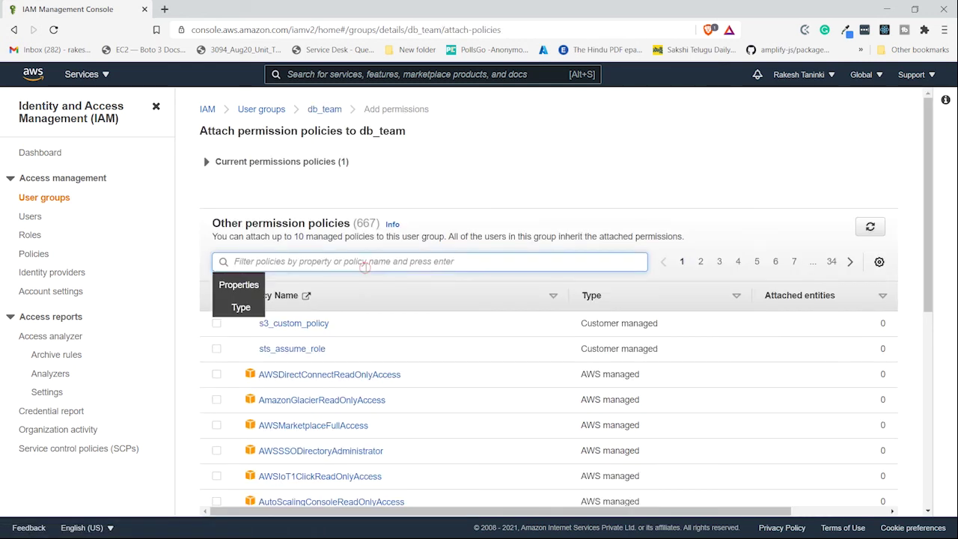
{"action": "type", "text": "aim"}
{"action": "key", "text": "BackSpace"}
{"action": "key", "text": "BackSpace"}
{"action": "key", "text": "BackSpace"}
{"action": "type", "text": "iam"}
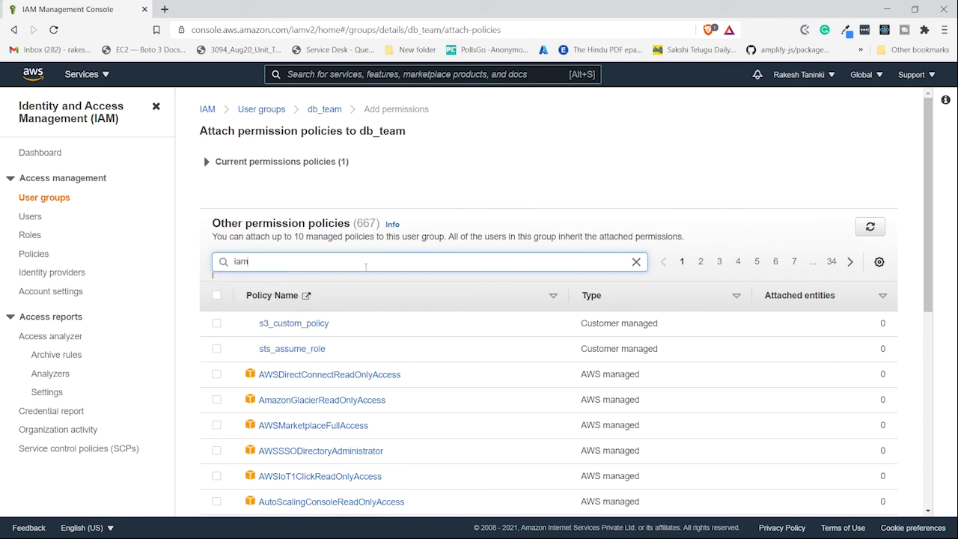
{"action": "key", "text": "Return"}
{"action": "scroll", "coordinate": [641, 274], "scroll_direction": "down", "scroll_amount": 3}
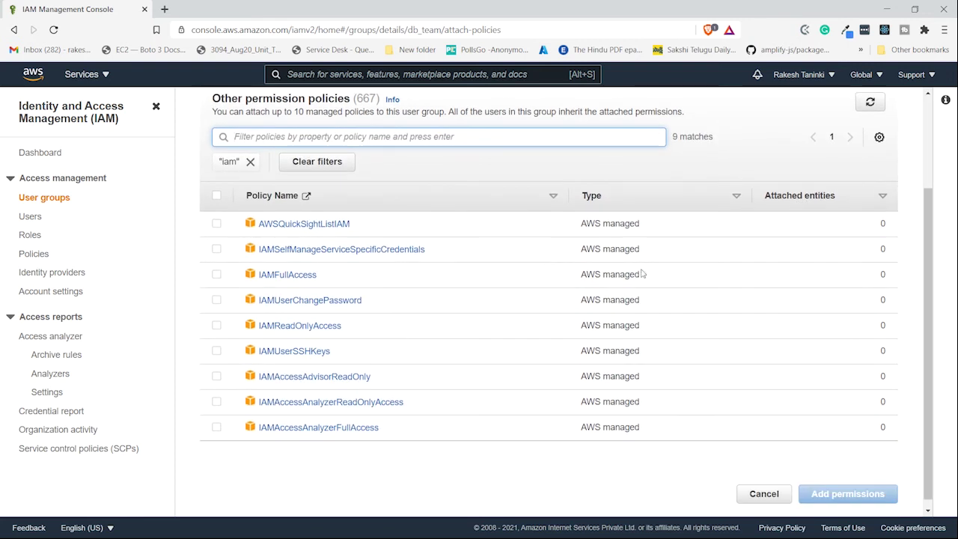
{"action": "left_click", "coordinate": [217, 274]}
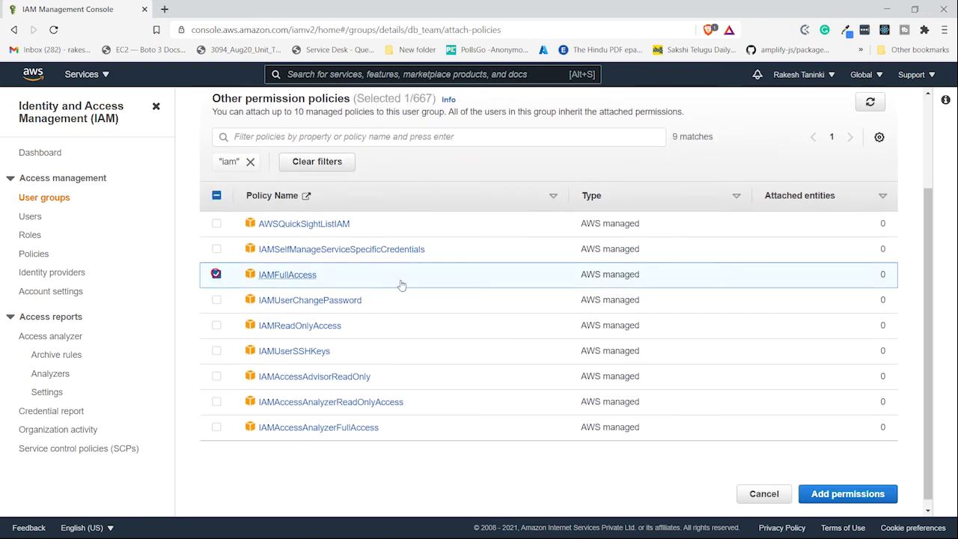
{"action": "left_click", "coordinate": [881, 492]}
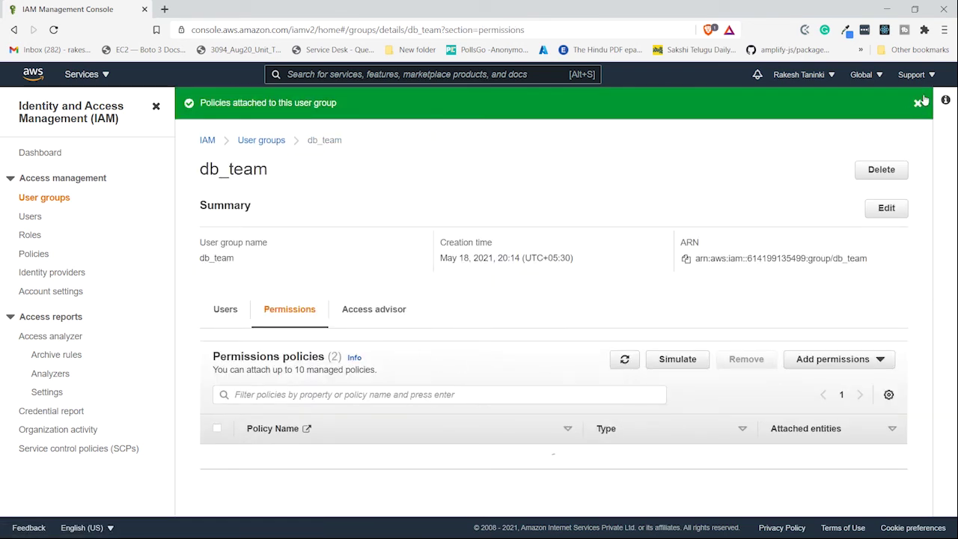
{"action": "left_click", "coordinate": [275, 142]}
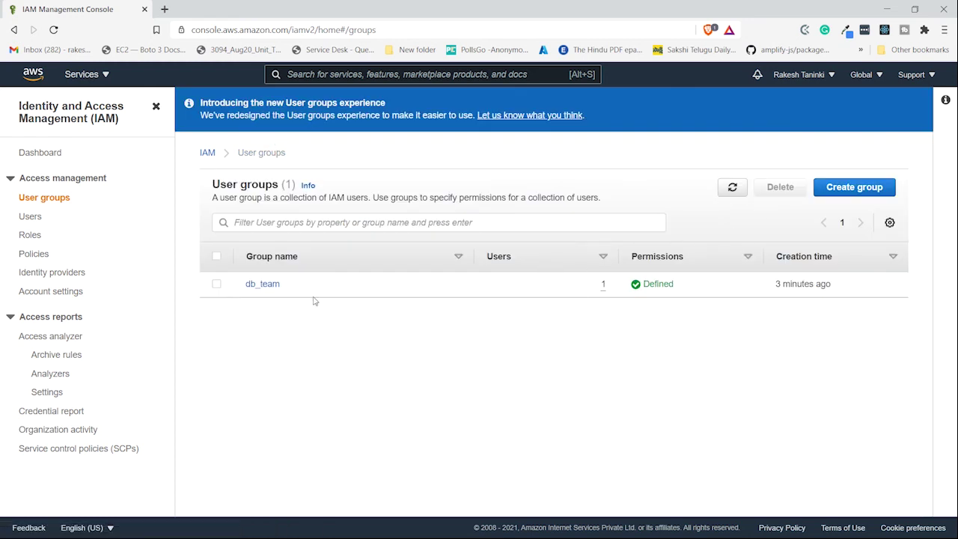
Switch to the private window, reload the IAM dashboard, and check the resources and identity of the signed-in user.
{"action": "key", "text": "alt+Tab"}
{"action": "left_click_drag", "start_coordinate": [302, 290], "coordinate": [244, 284]}
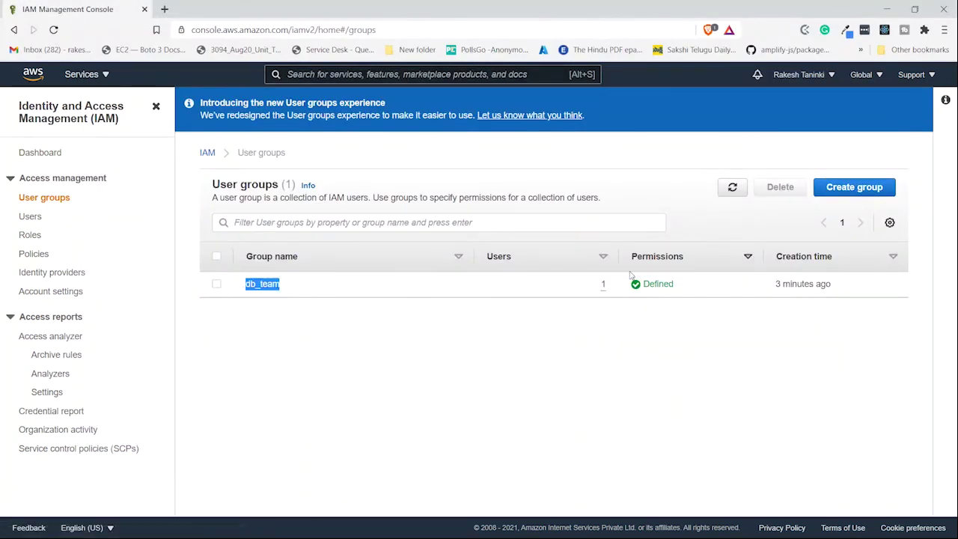
{"action": "key", "text": "alt+Tab"}
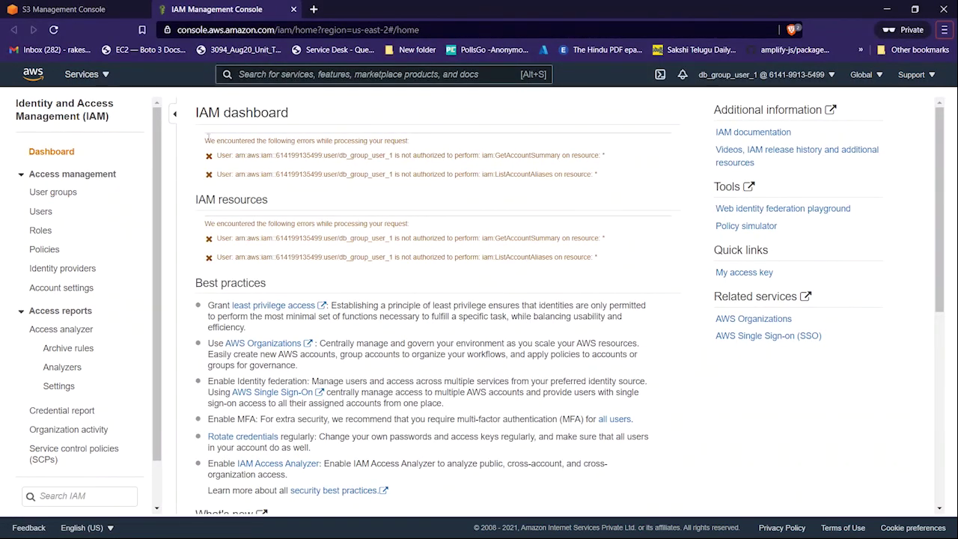
{"action": "key", "text": "F5"}
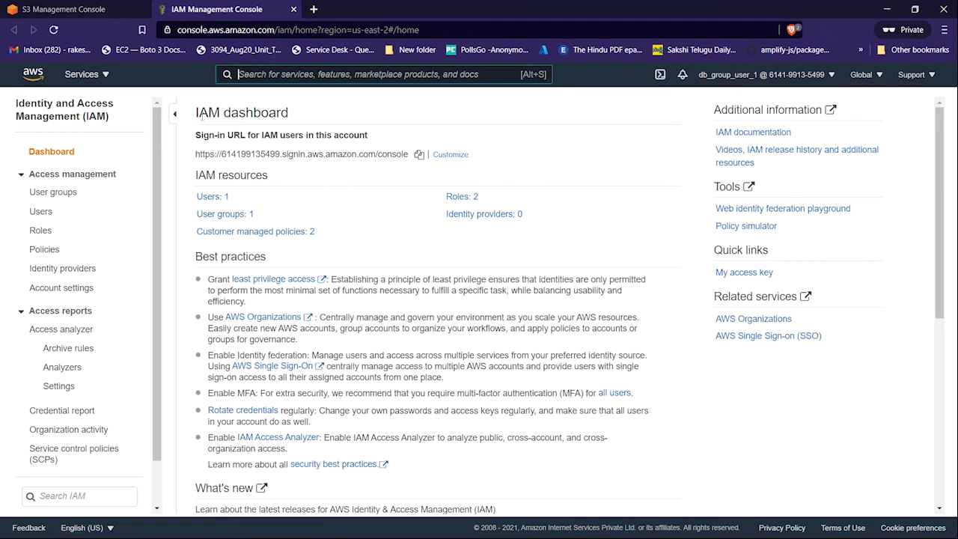
{"action": "left_click_drag", "start_coordinate": [196, 112], "coordinate": [329, 240]}
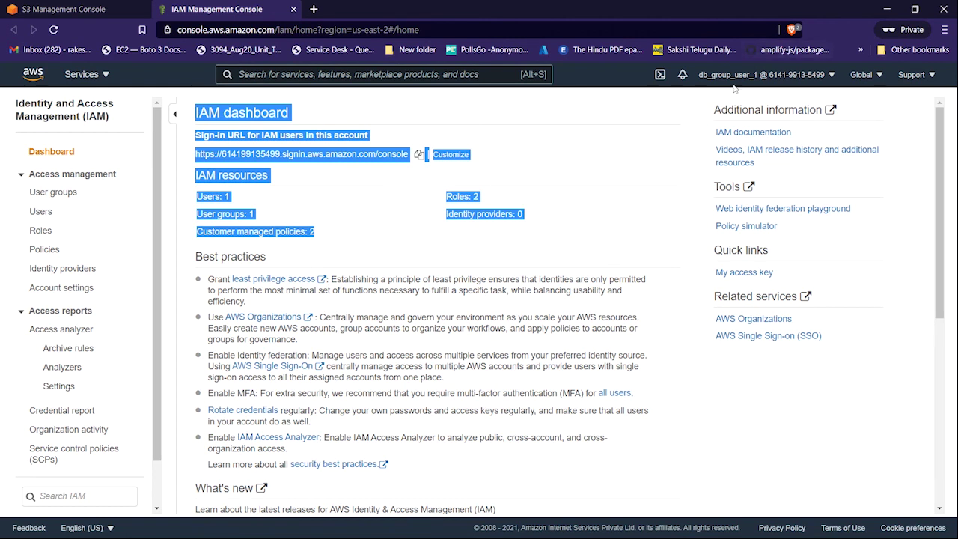
{"action": "left_click", "coordinate": [739, 75]}
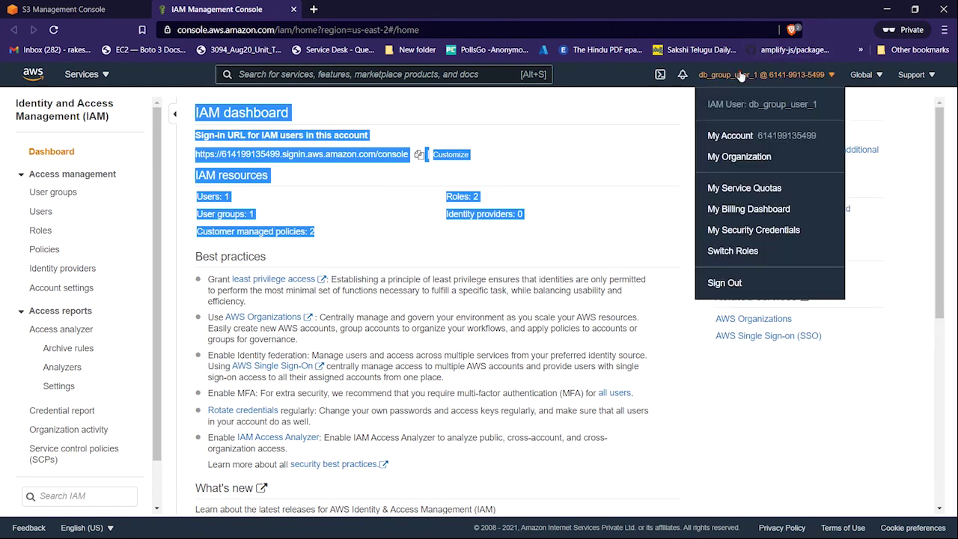
{"action": "left_click", "coordinate": [521, 179]}
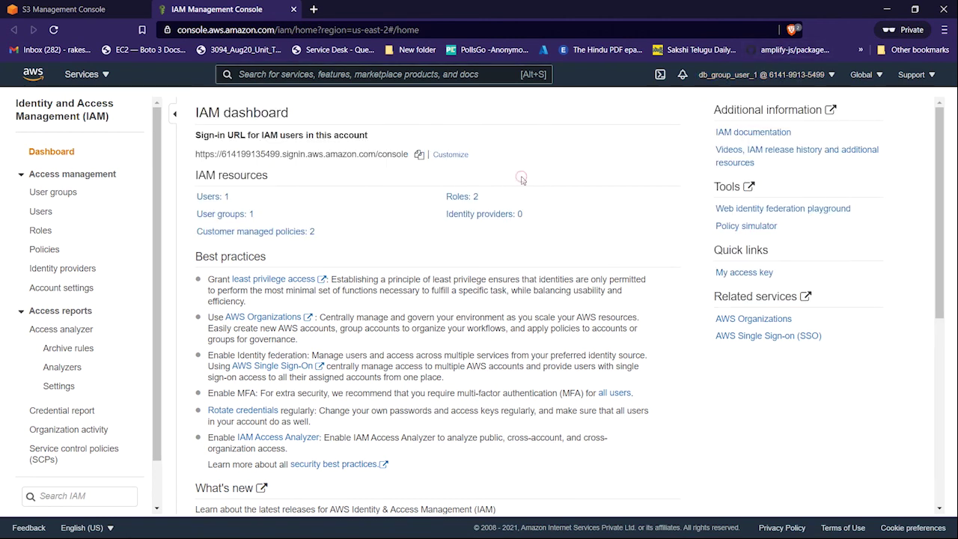
Switch back to the administrator's IAM window.
{"action": "key", "text": "alt+Tab"}
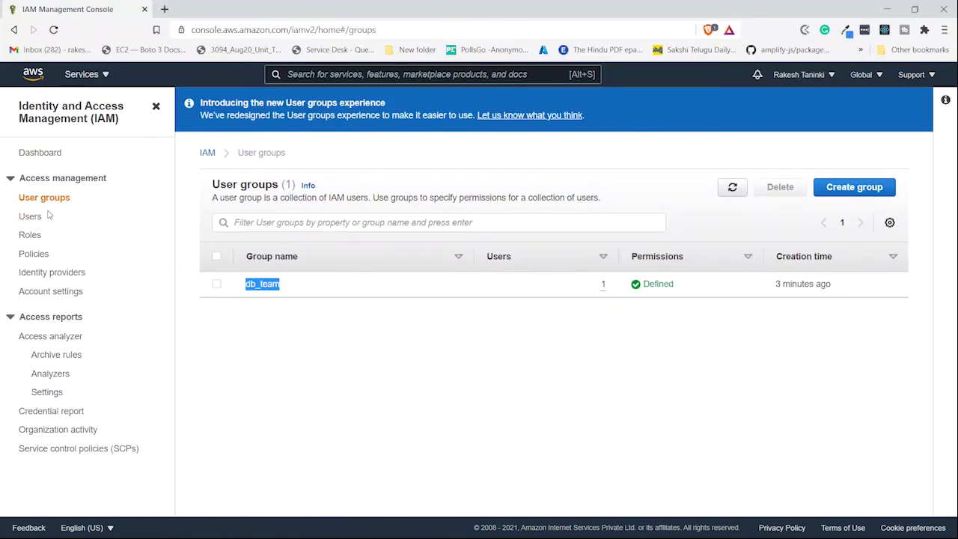